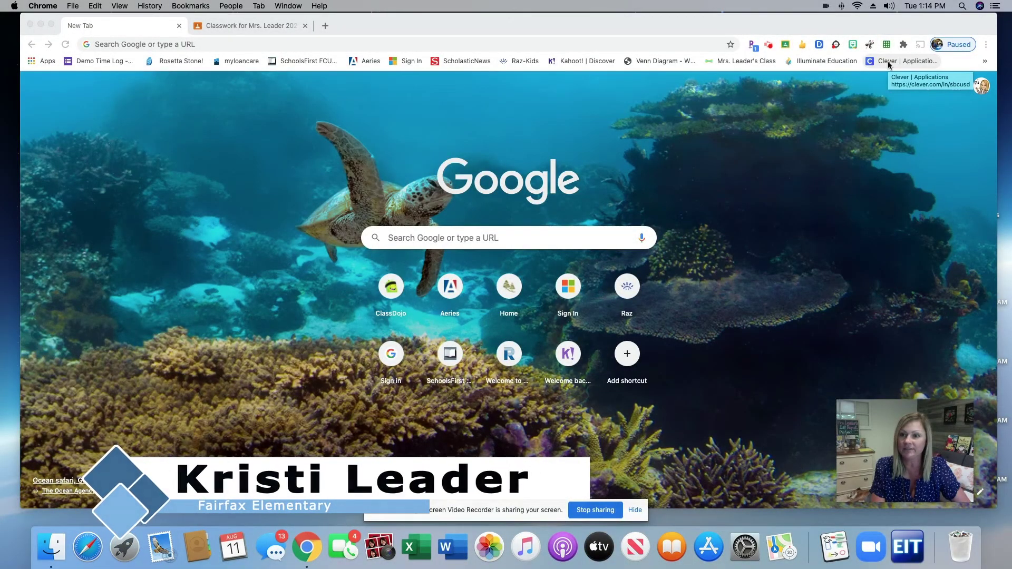
- Open the Clever Homeroom page and scroll down to the district Links listing SAVVAS EasyBridge
click(887, 61)
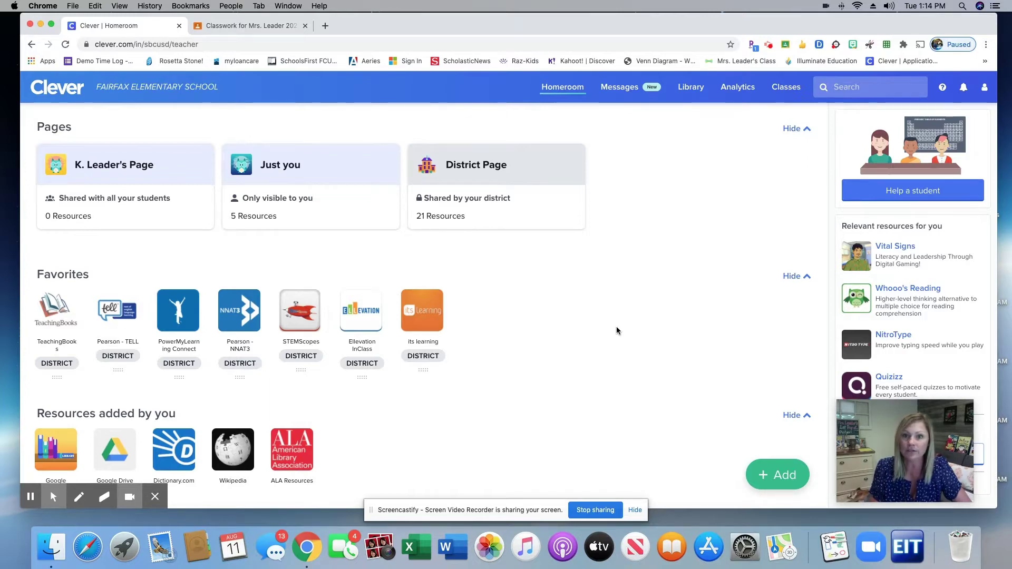
scroll(616, 327, down, 5)
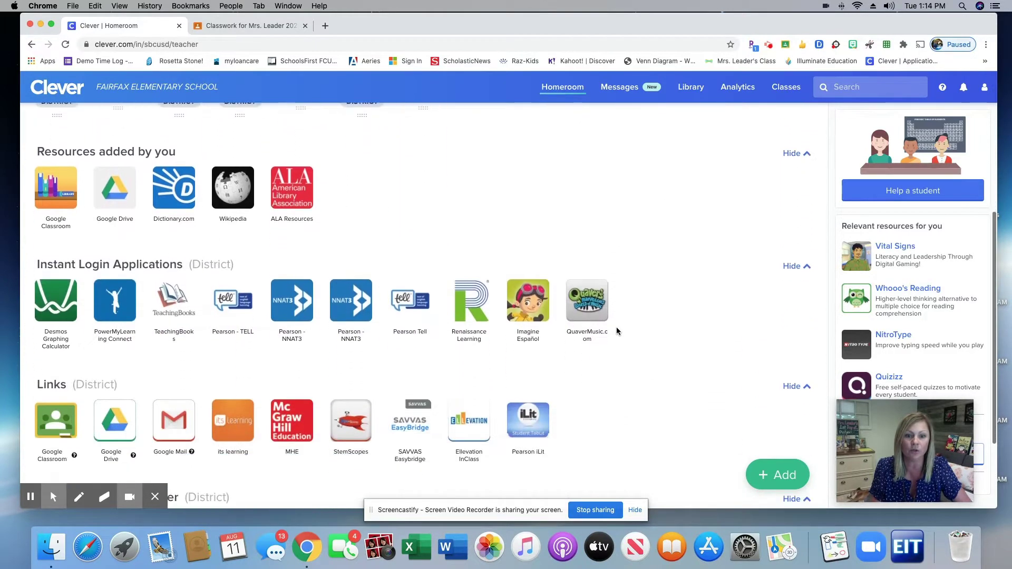
scroll(617, 331, down, 2)
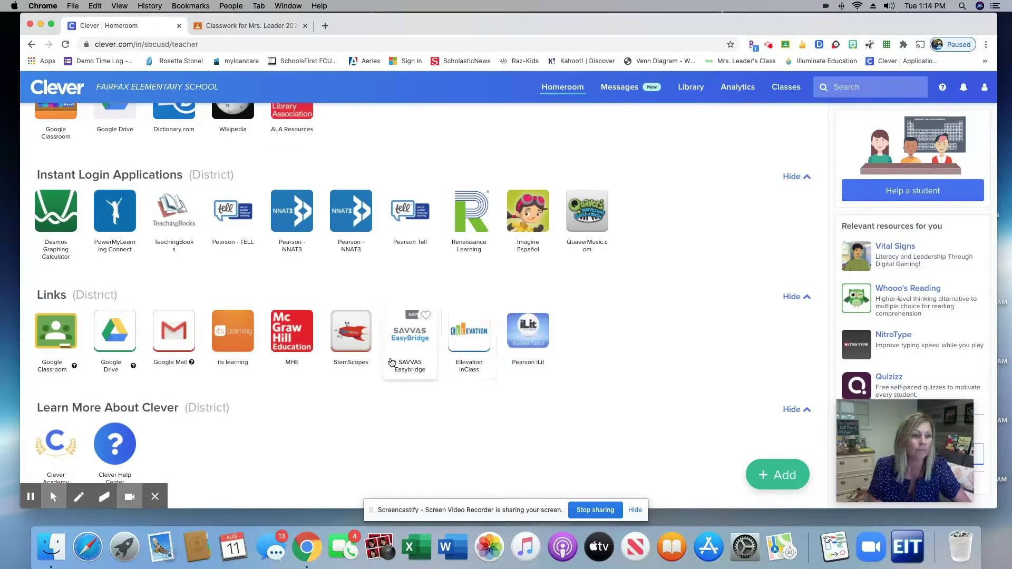
- Sign in to Savvas EasyBridge through Clever and launch Savvas Realize from the dashboard
click(407, 337)
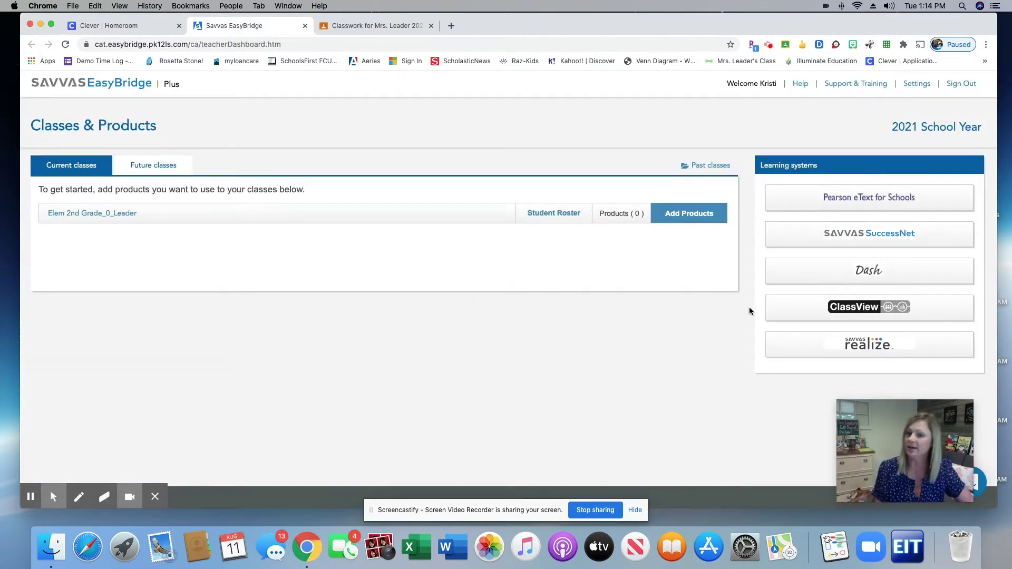
click(877, 349)
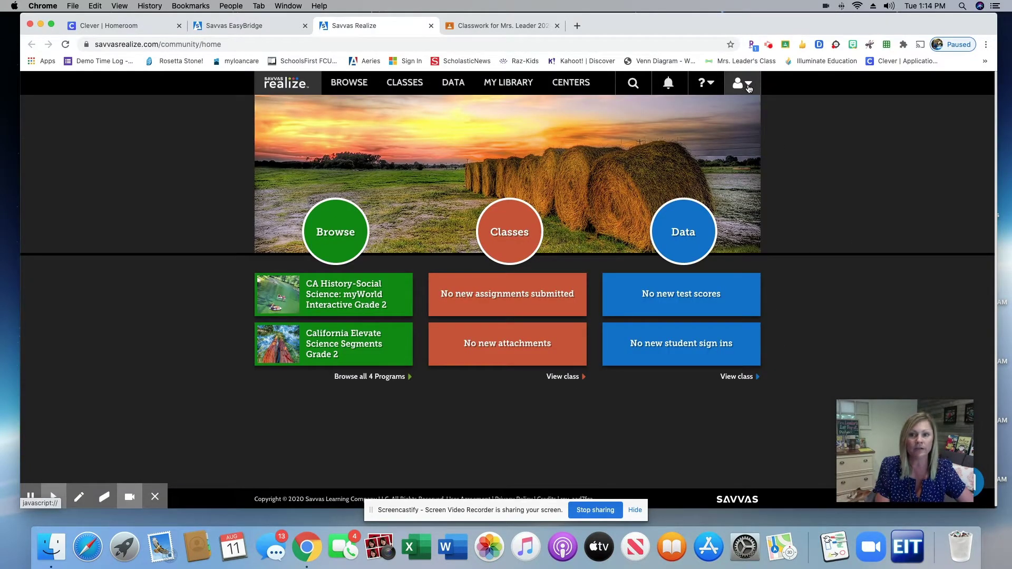
- Open Settings from the user menu and check Account Linking shows Google Classroom connected
click(748, 87)
click(702, 135)
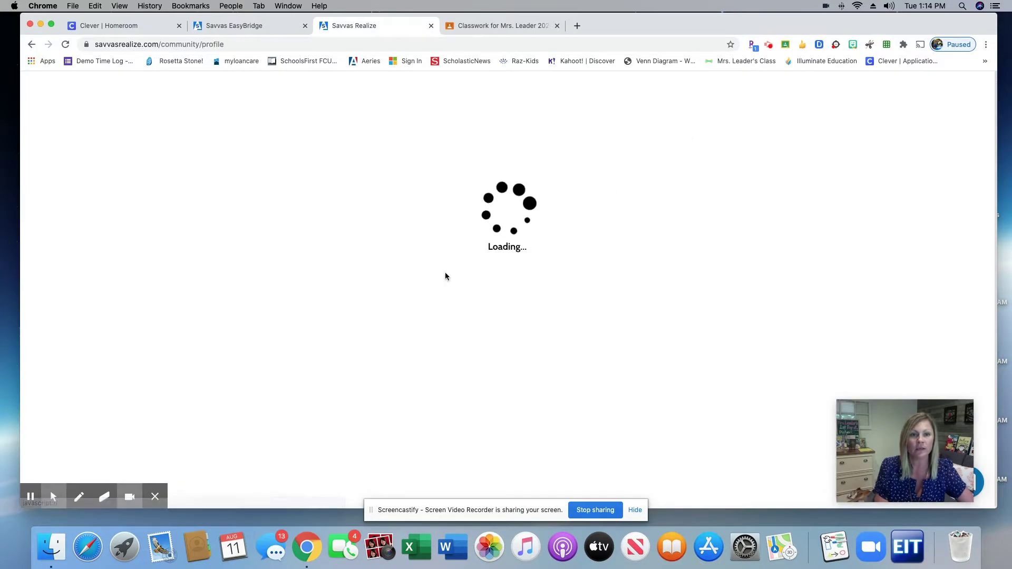
scroll(377, 384, down, 2)
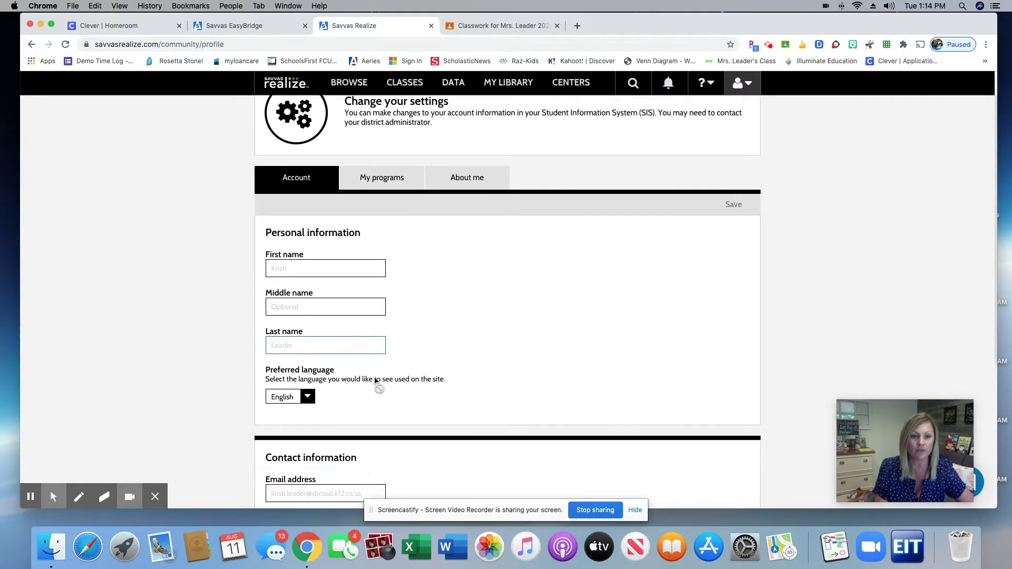
scroll(323, 349, down, 5)
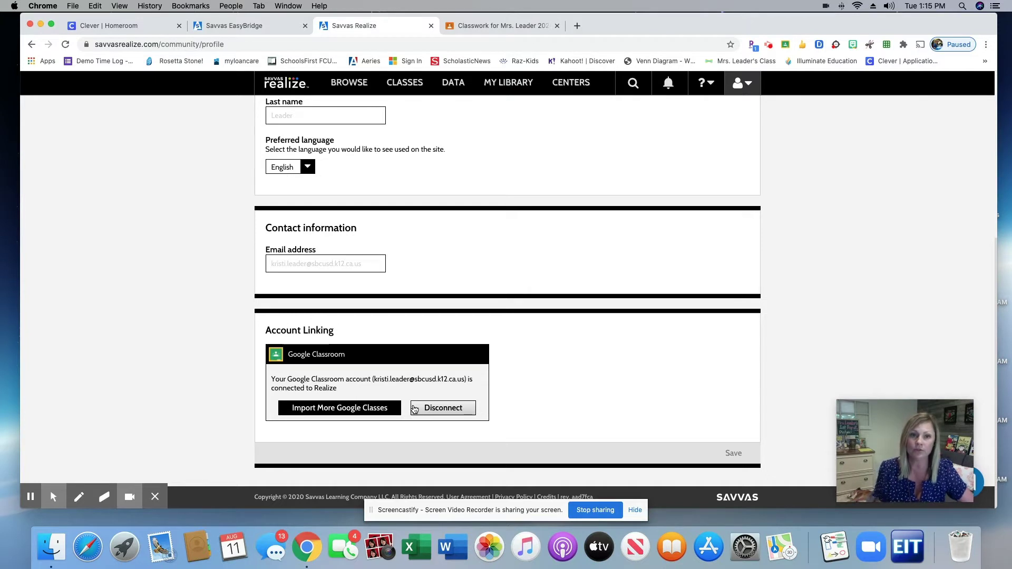
scroll(581, 352, up, 5)
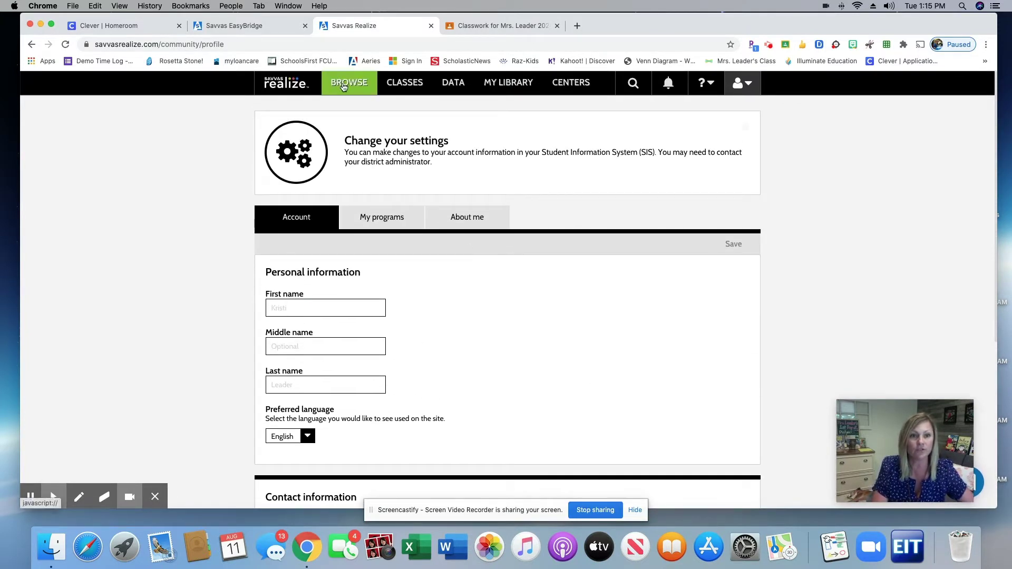
- Browse to enVisionmath2.0 Common Core Grade 2 2016, Topic 1, and open lesson 1-1 Addition Fact Strategies
click(346, 84)
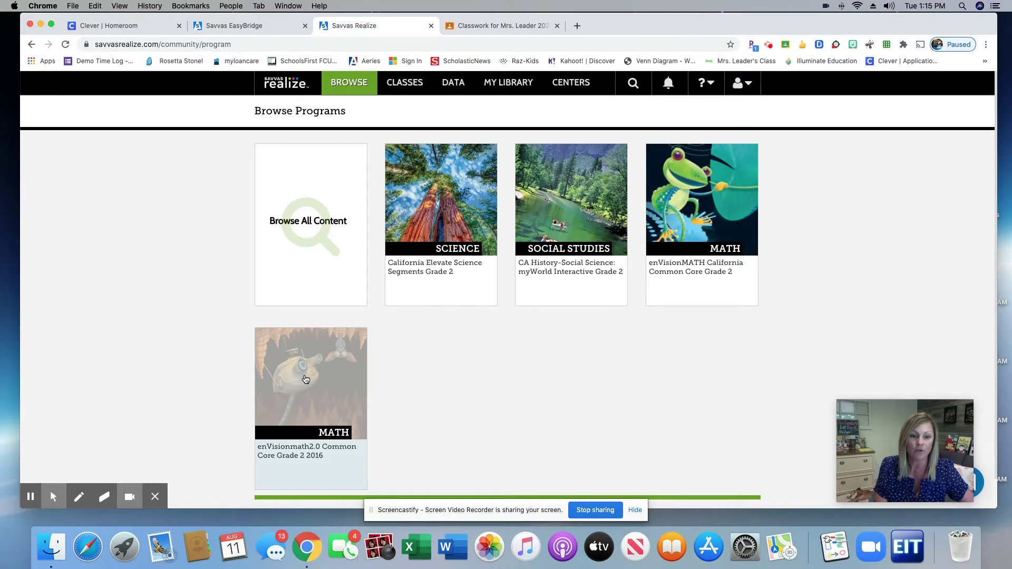
click(306, 380)
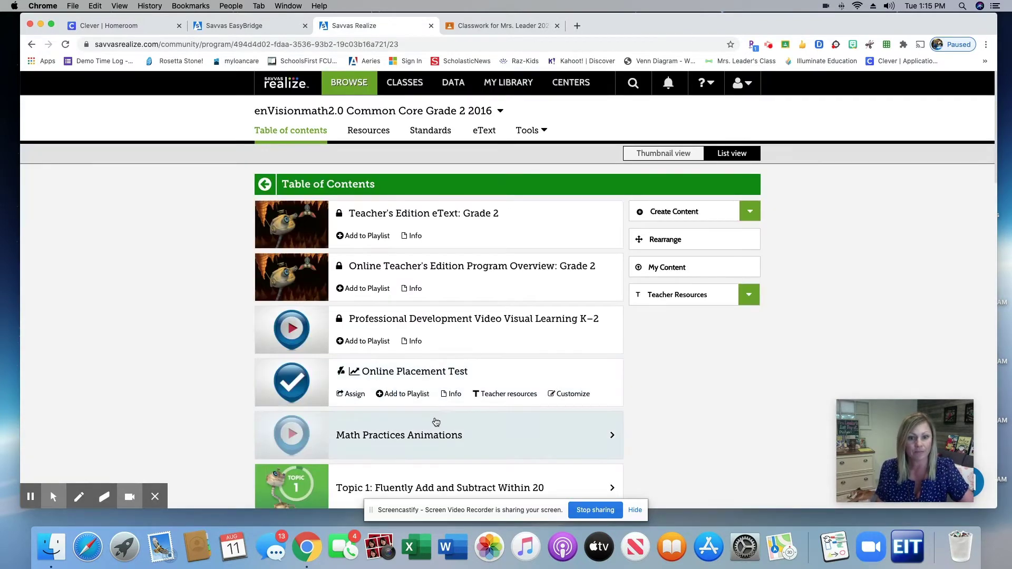
scroll(455, 421, down, 2)
scroll(457, 422, down, 2)
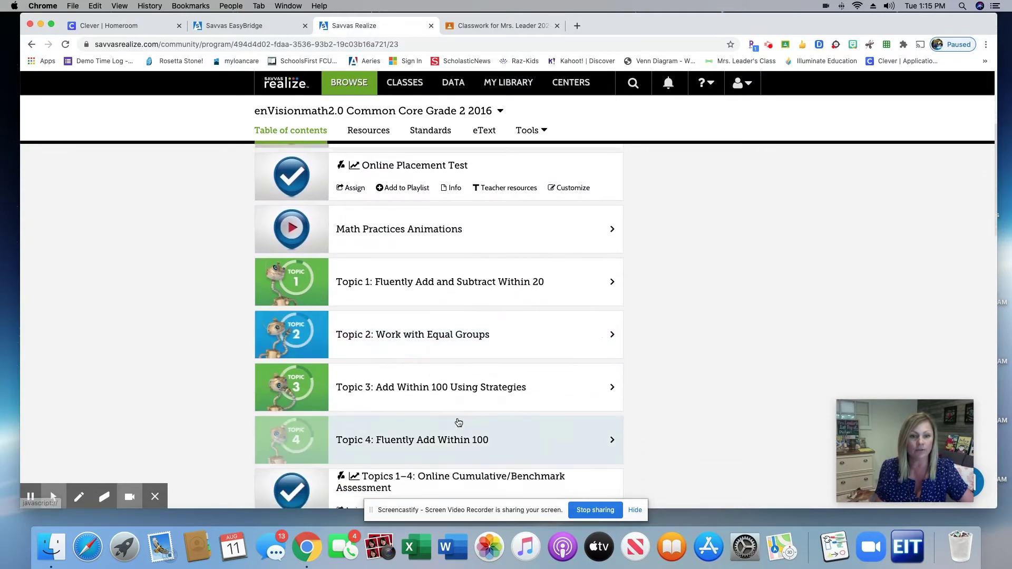
scroll(457, 418, down, 1)
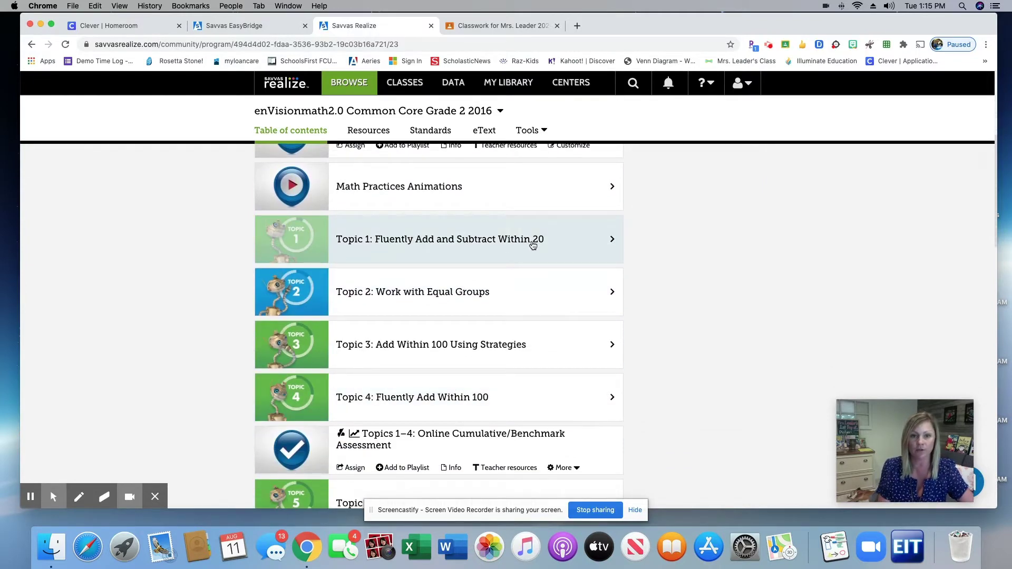
click(569, 247)
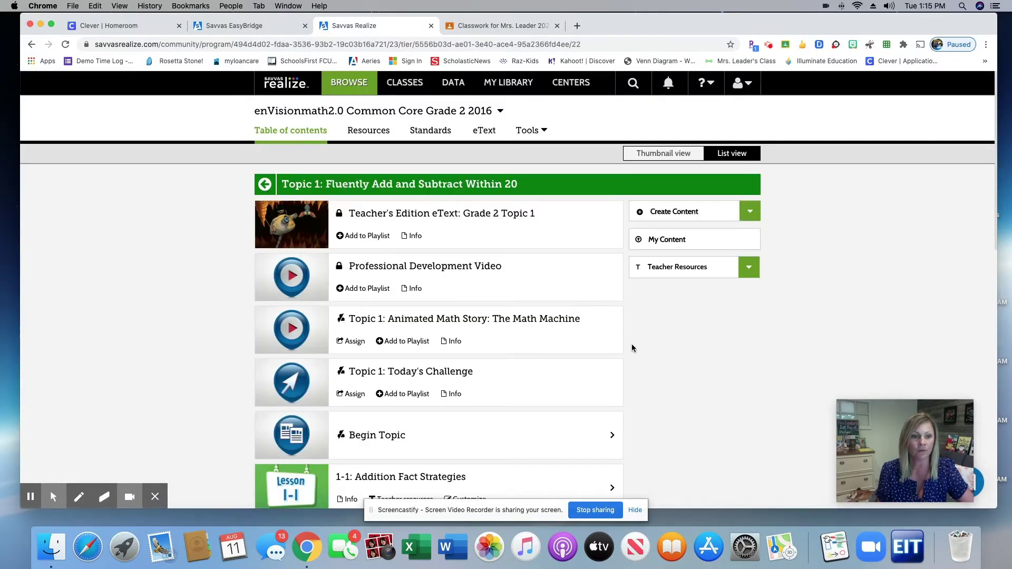
scroll(511, 385, down, 2)
scroll(514, 387, down, 1)
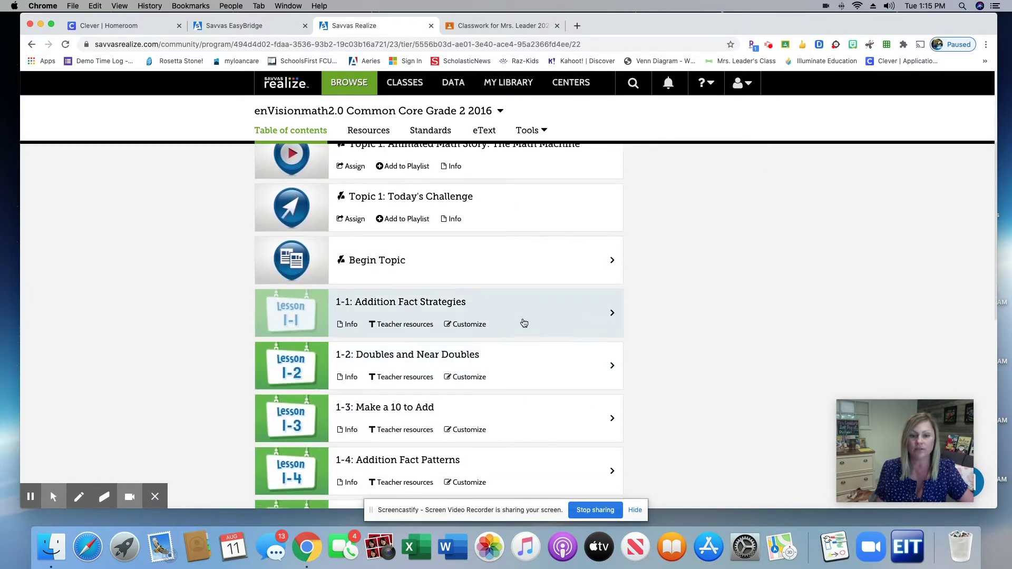
click(566, 318)
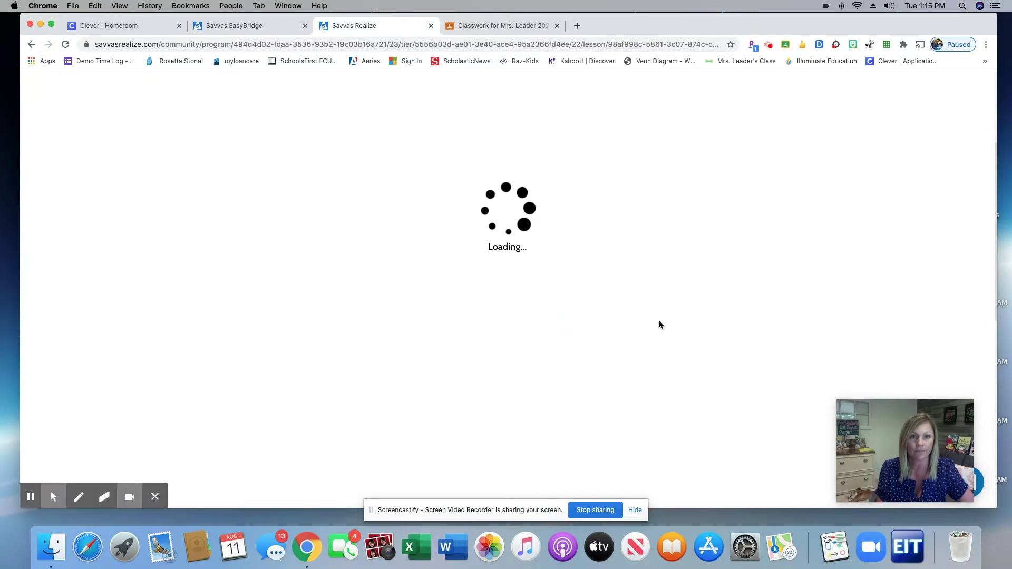
- Select the Visual Learning, Another Look and Fancy Flea game resources of lesson 1-1
scroll(446, 367, down, 2)
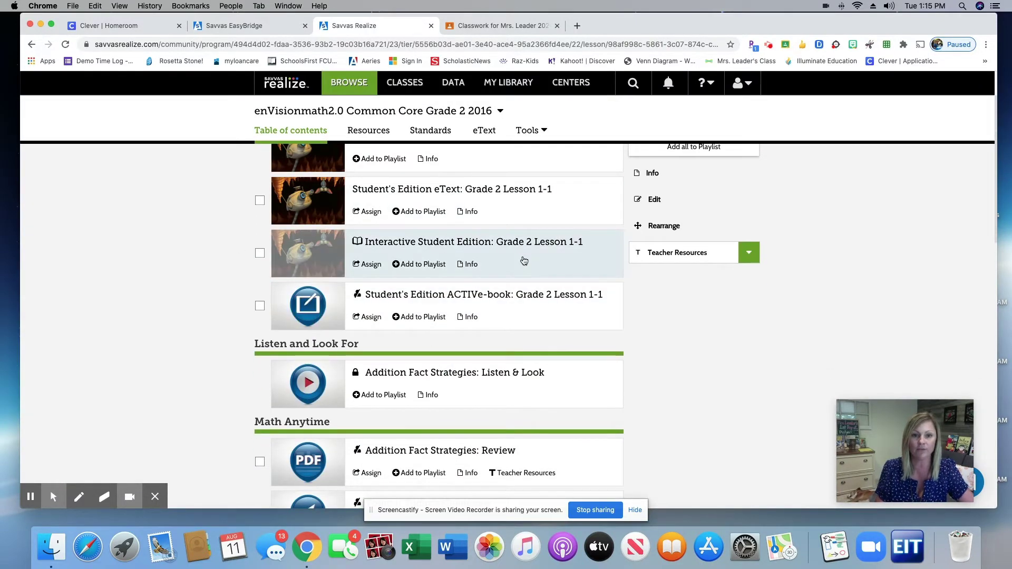
scroll(523, 261, up, 2)
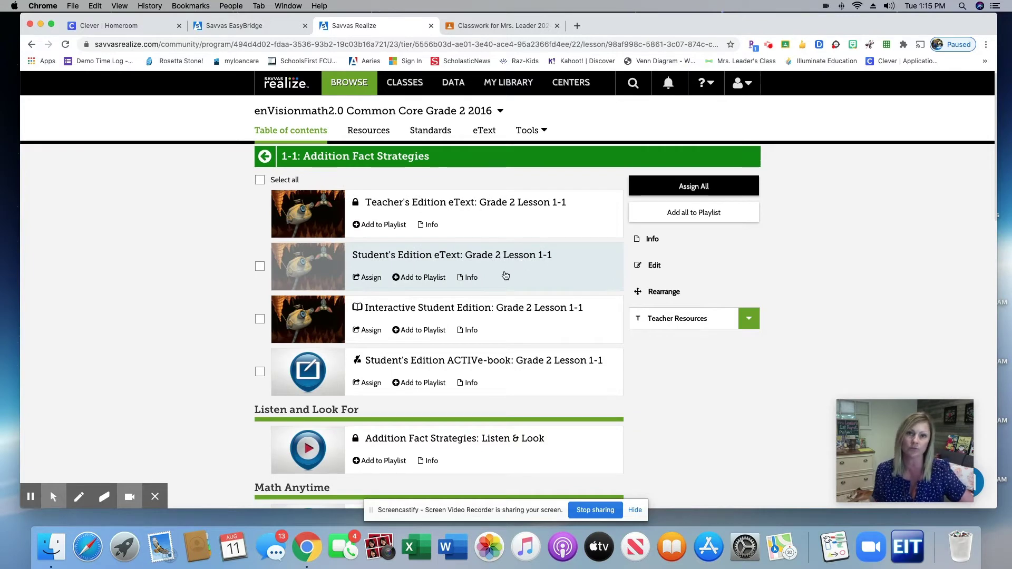
scroll(500, 280, down, 10)
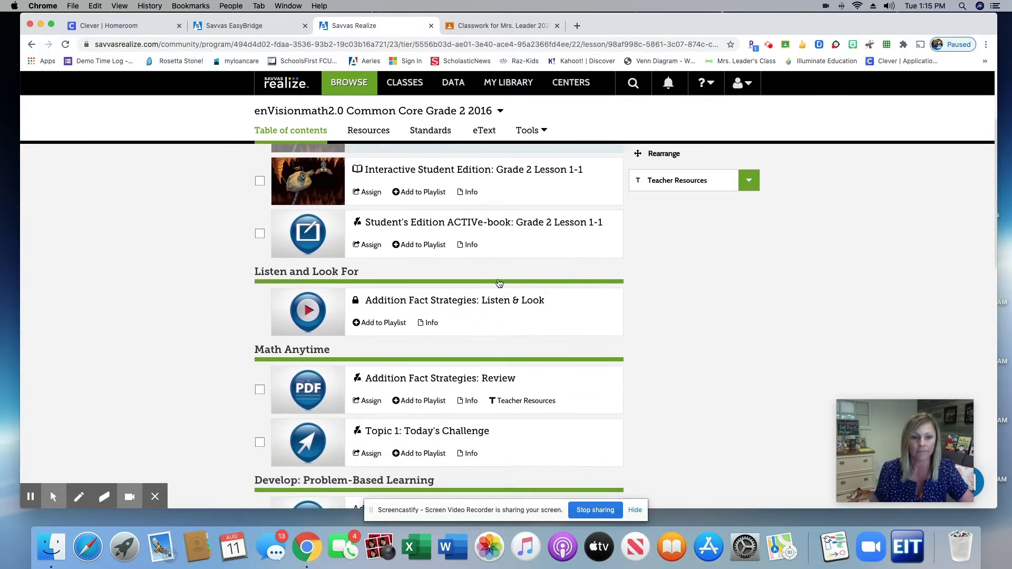
scroll(503, 284, down, 4)
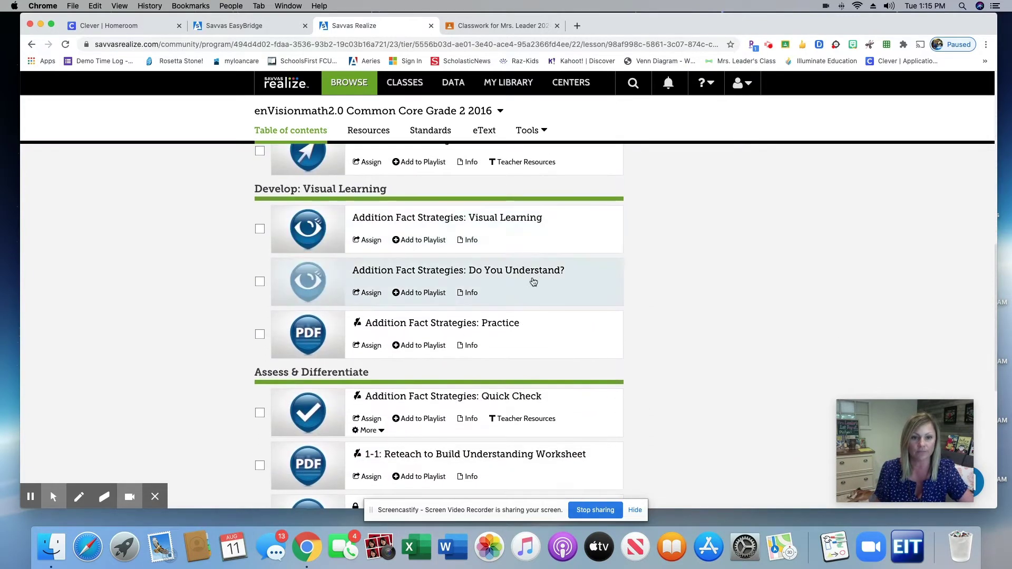
click(259, 230)
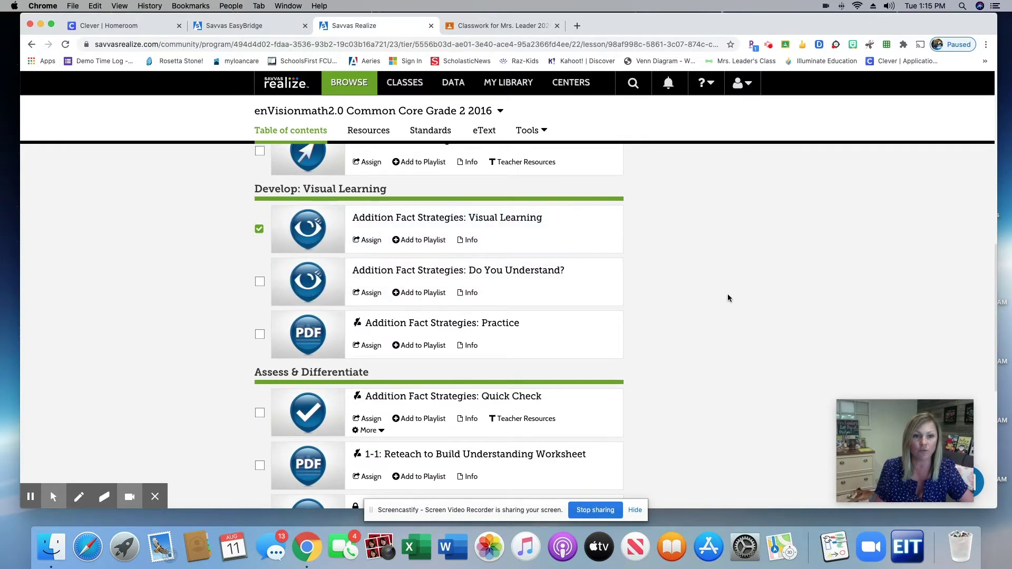
scroll(609, 345, down, 7)
scroll(609, 346, down, 3)
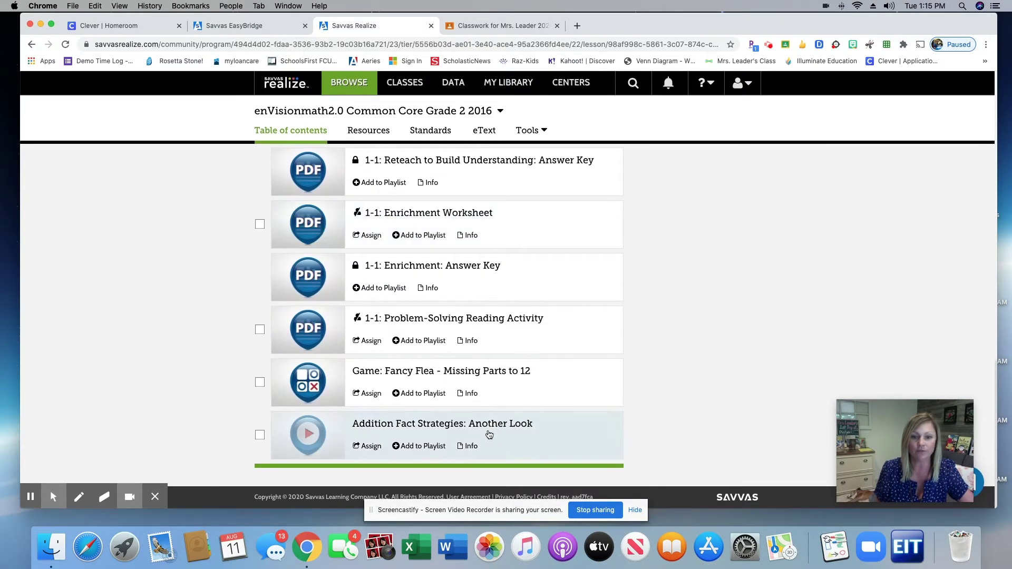
click(259, 435)
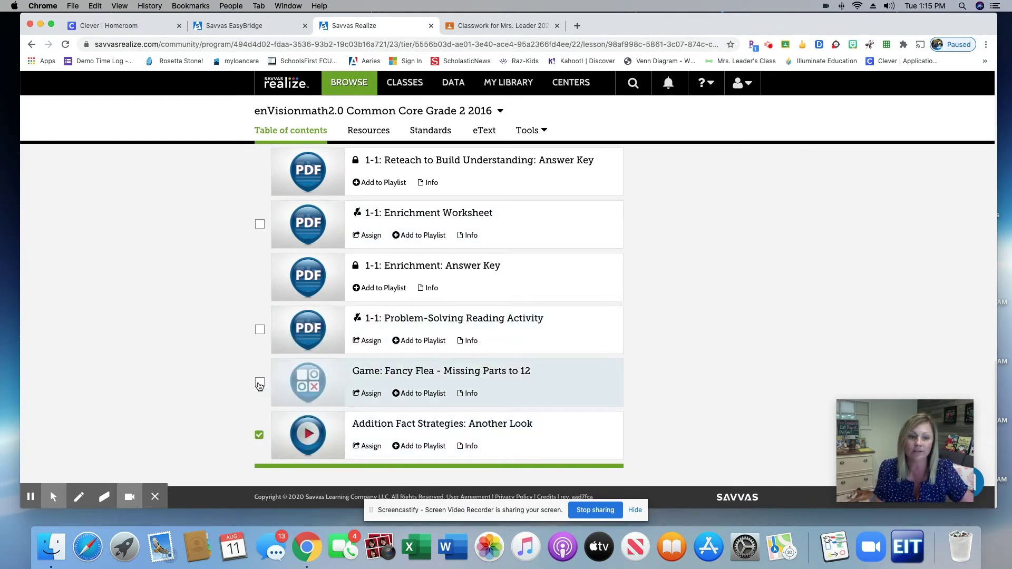
click(259, 383)
- Also select the Quick Check and start assigning the four selected resources
scroll(427, 389, up, 1)
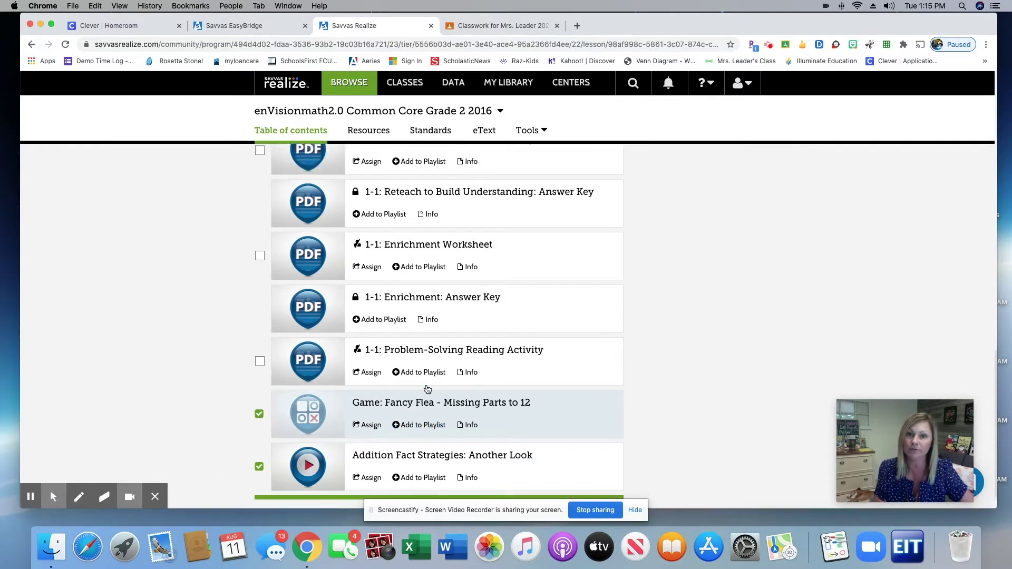
scroll(427, 389, up, 6)
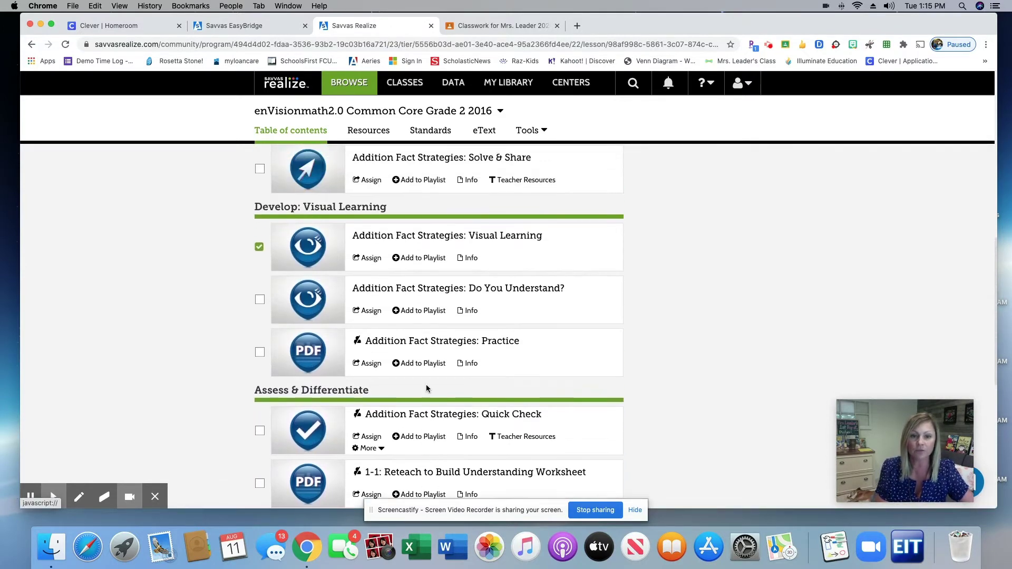
scroll(427, 388, down, 2)
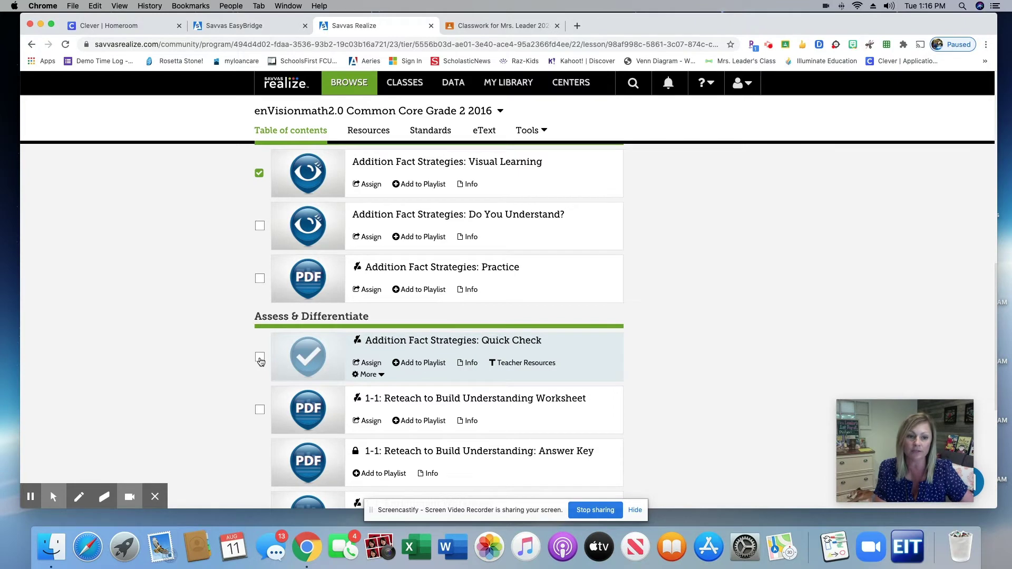
click(259, 358)
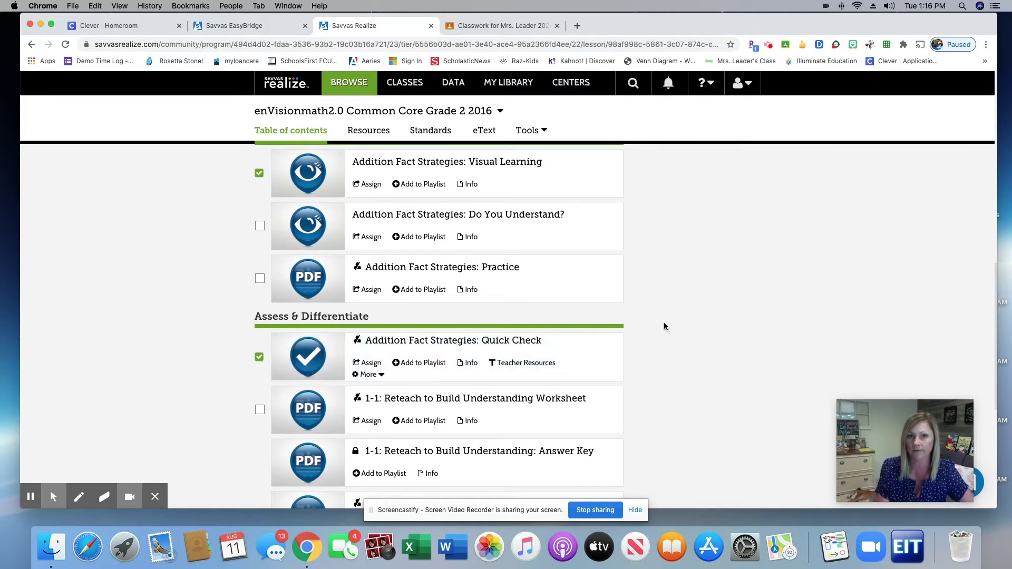
scroll(663, 322, up, 4)
scroll(662, 324, up, 10)
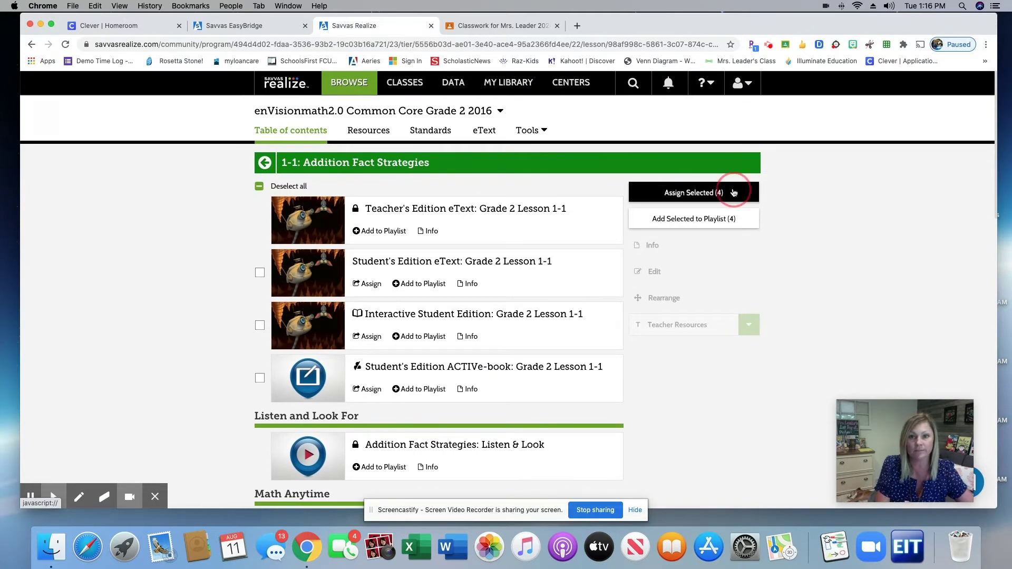
click(734, 193)
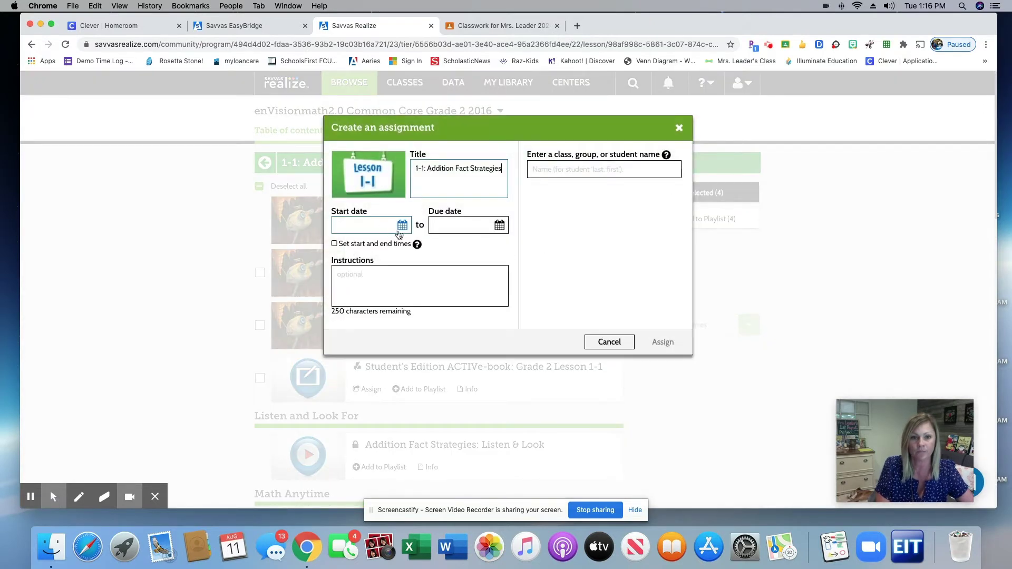
- Set the assignment start date to August 12 and due date to August 13
click(402, 225)
click(385, 298)
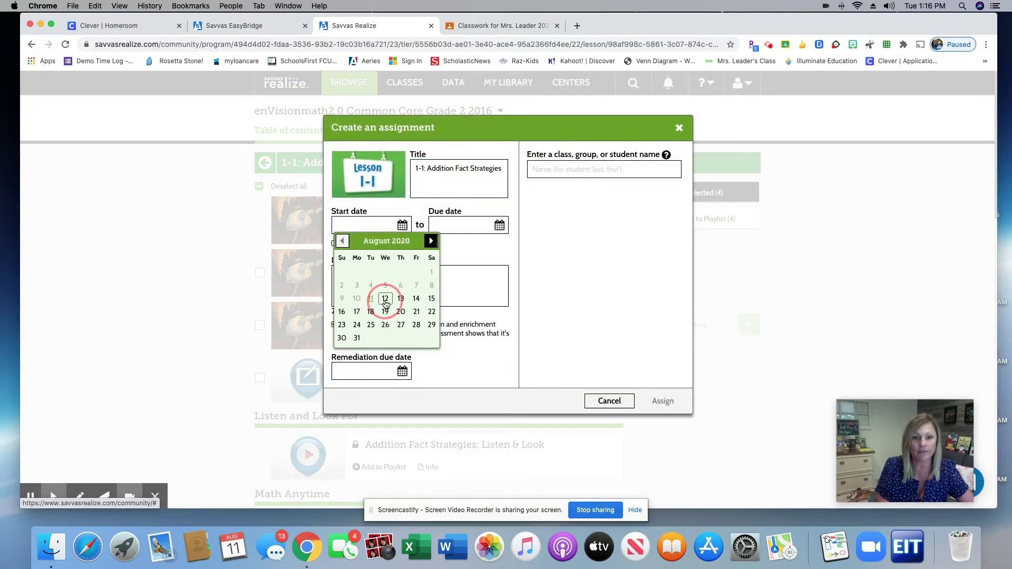
click(499, 225)
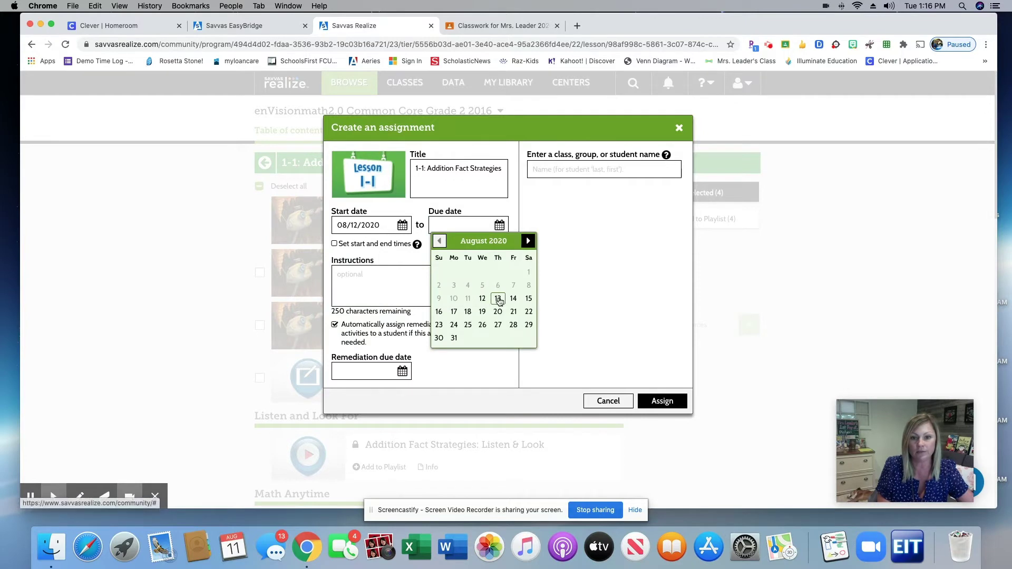
click(498, 298)
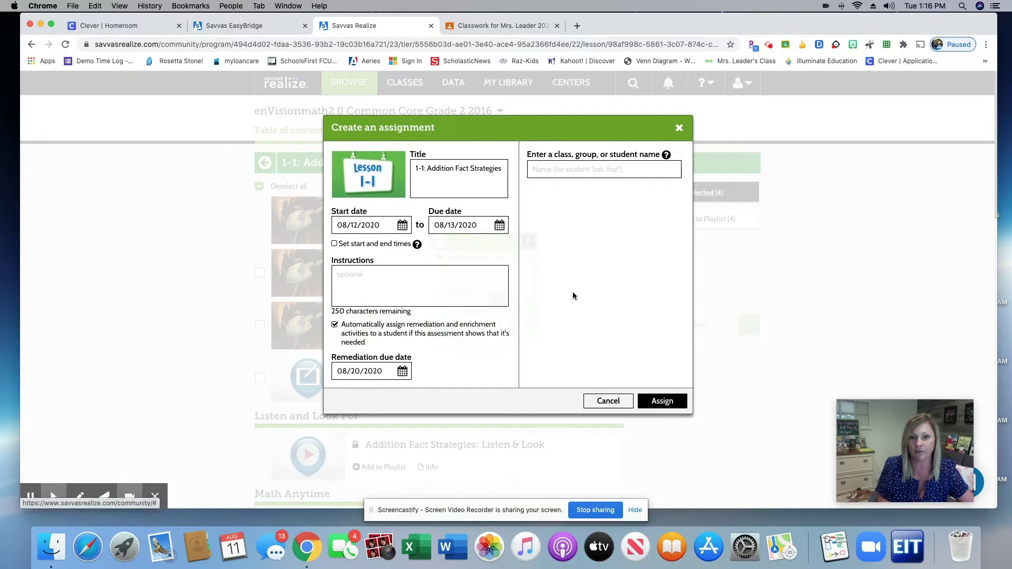
- Choose the whole 2020-2021 class as recipient and create the assignment
click(549, 168)
text(el)
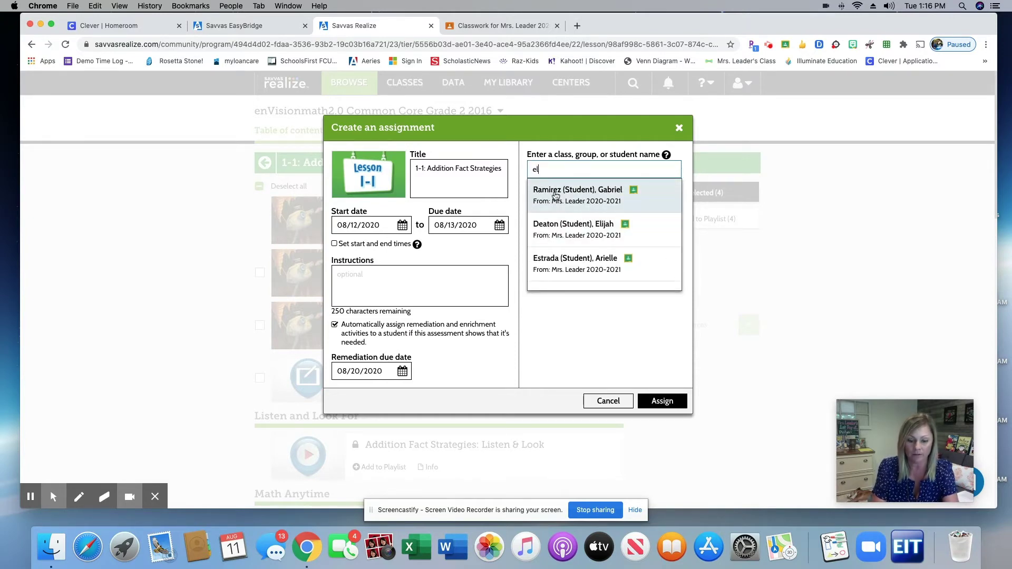
key(BackSpace)
key(BackSpace)
text(mr)
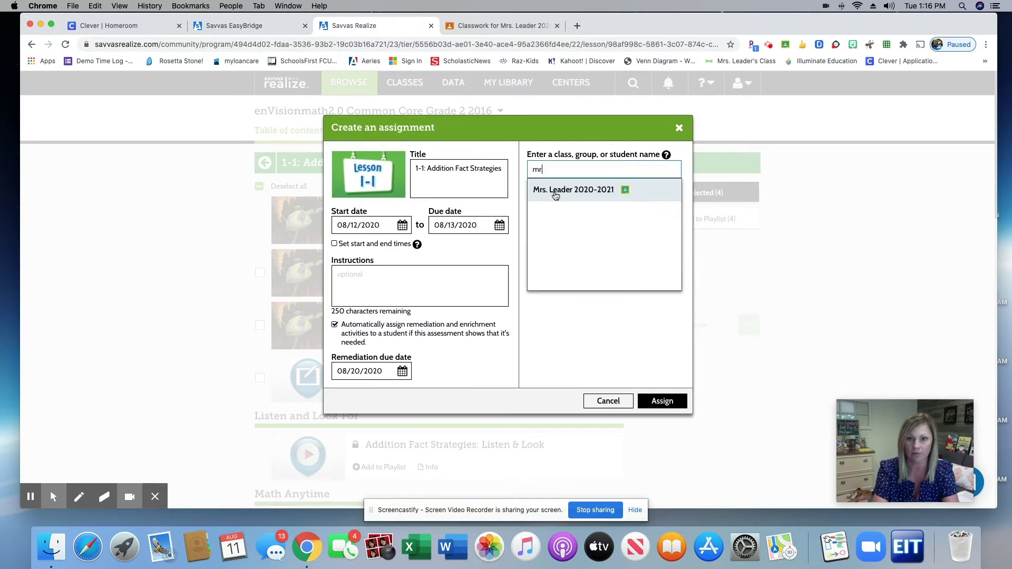
click(583, 192)
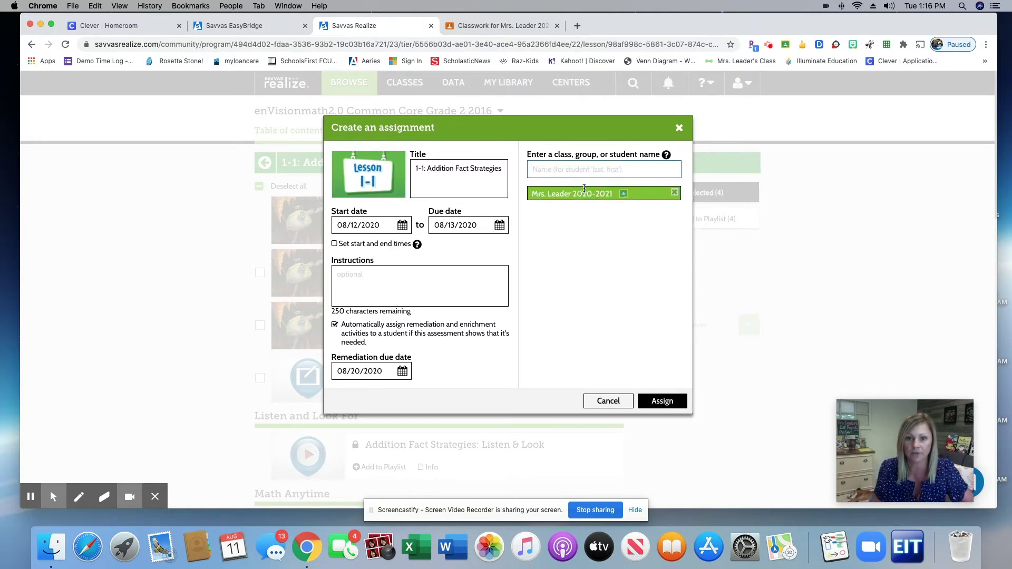
click(662, 402)
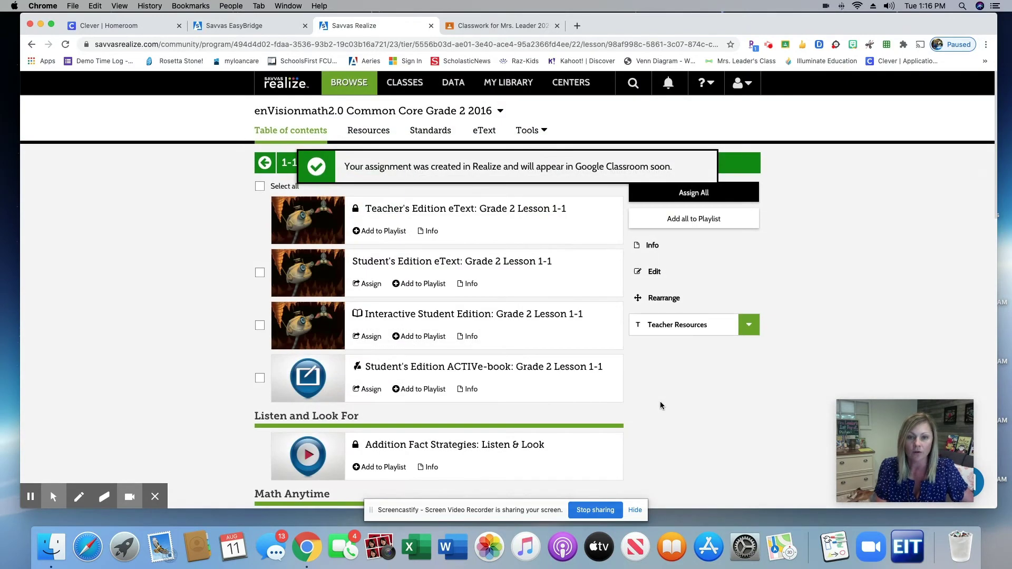
- Reload the Classwork page and open the 1-1: Addition Fact Strategies assignment in the editor
click(514, 27)
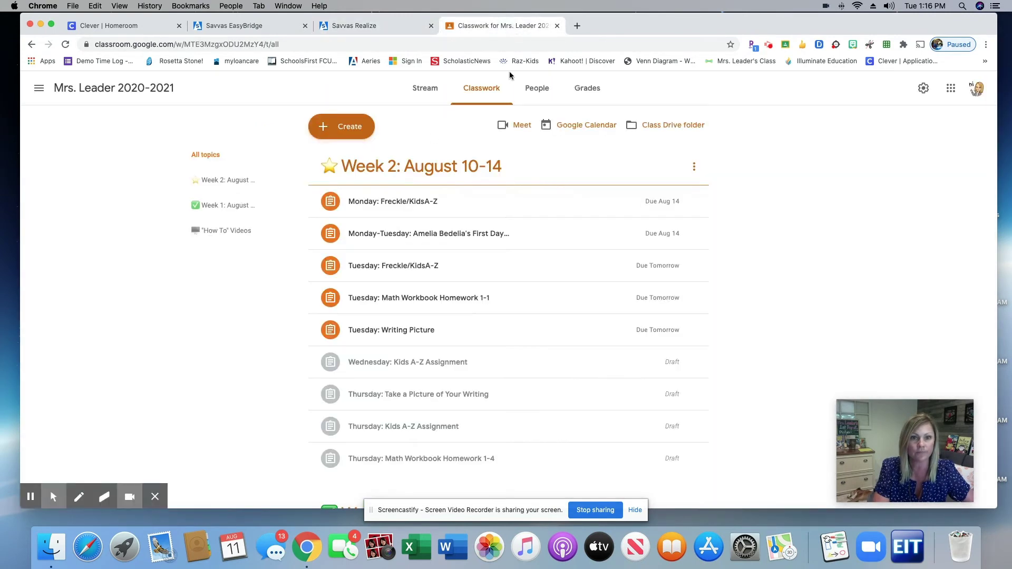
click(62, 46)
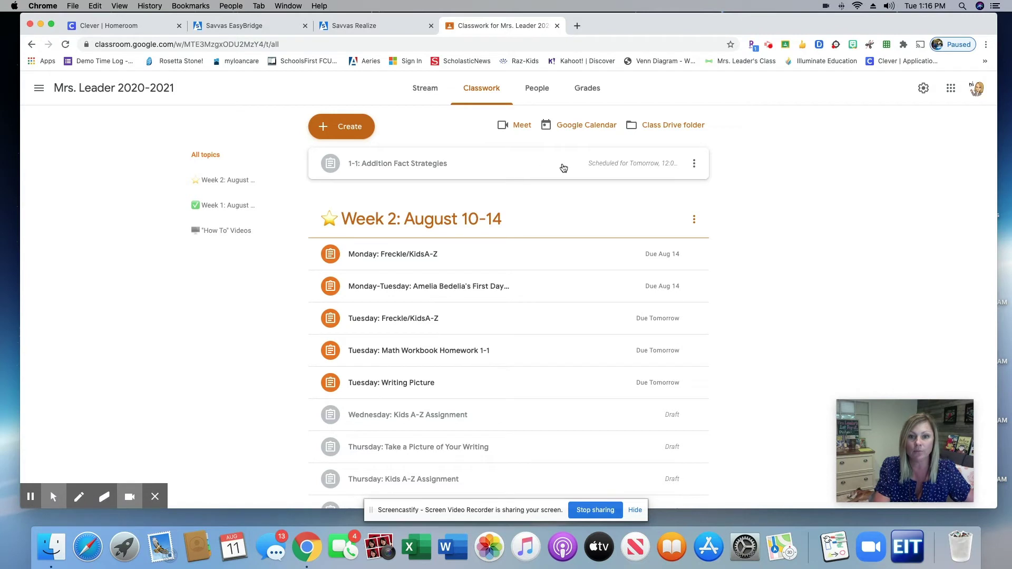
click(505, 164)
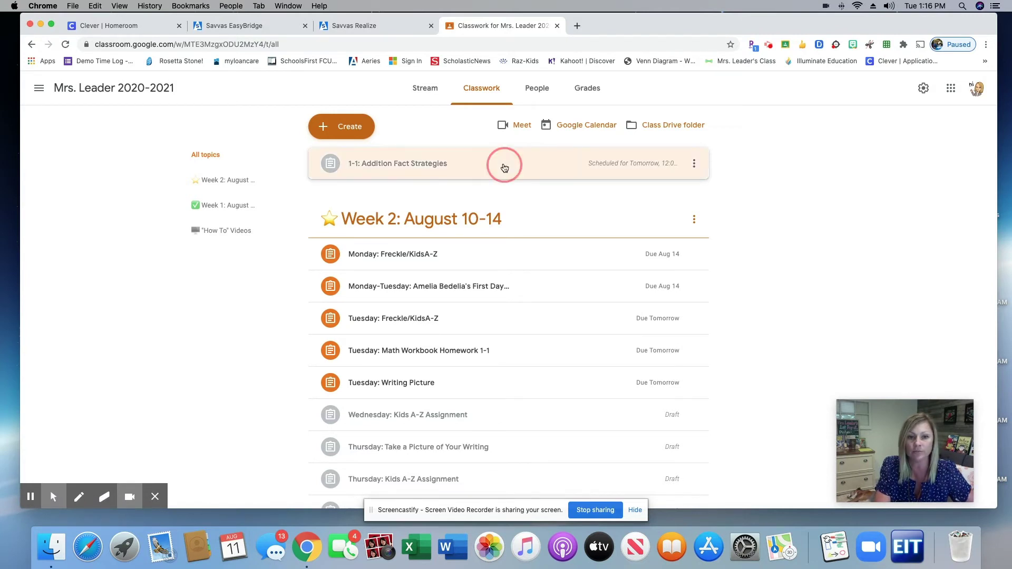
click(360, 276)
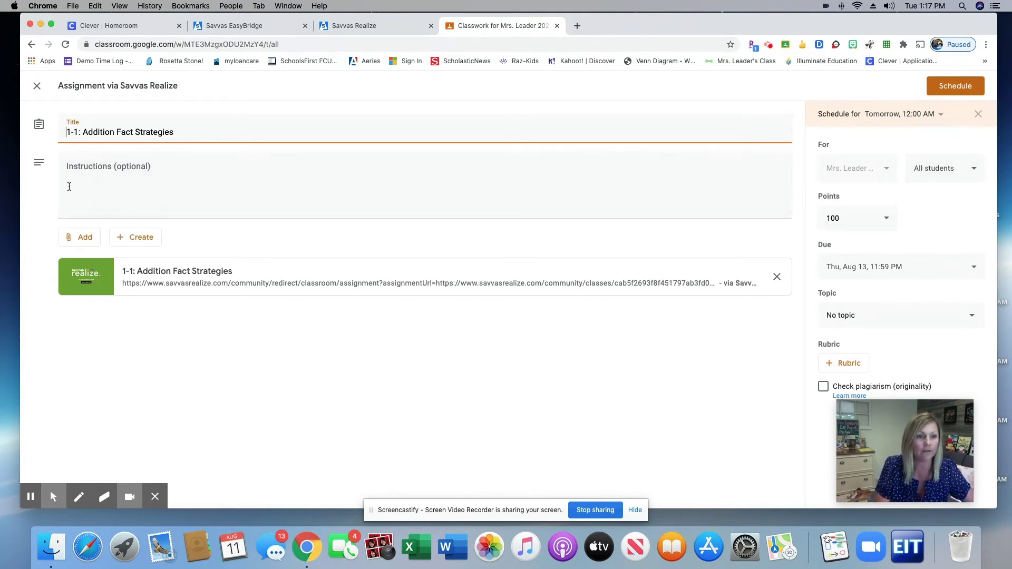
click(99, 169)
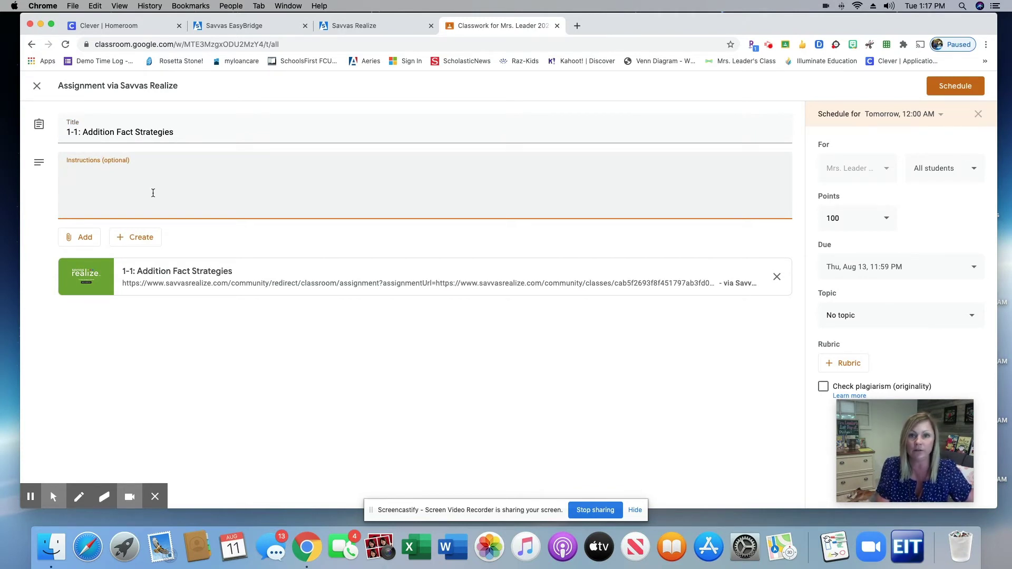
click(80, 237)
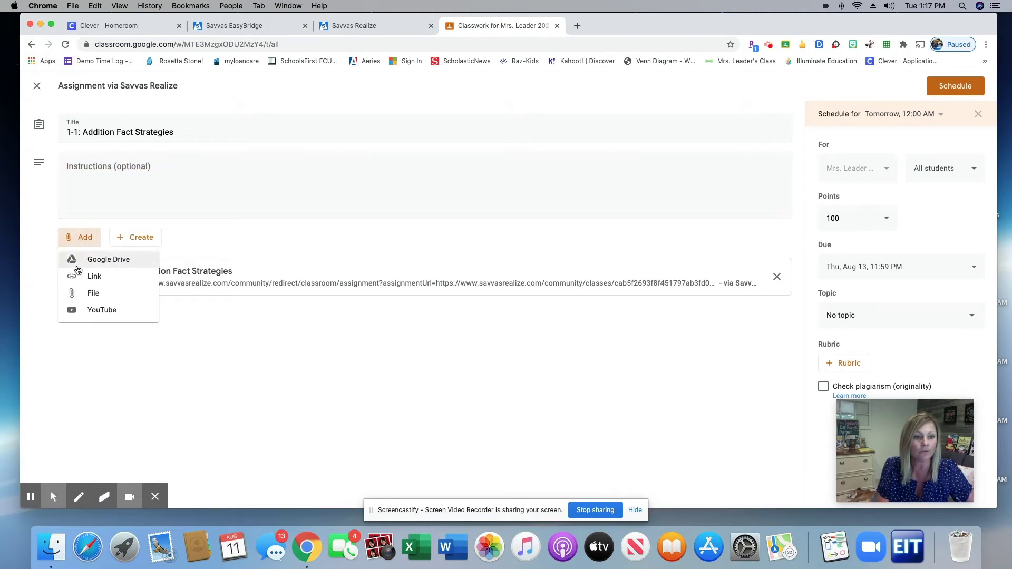
- Attach the link clever.com/in/sbcusd, then open the Savvas attachment to check it
click(77, 277)
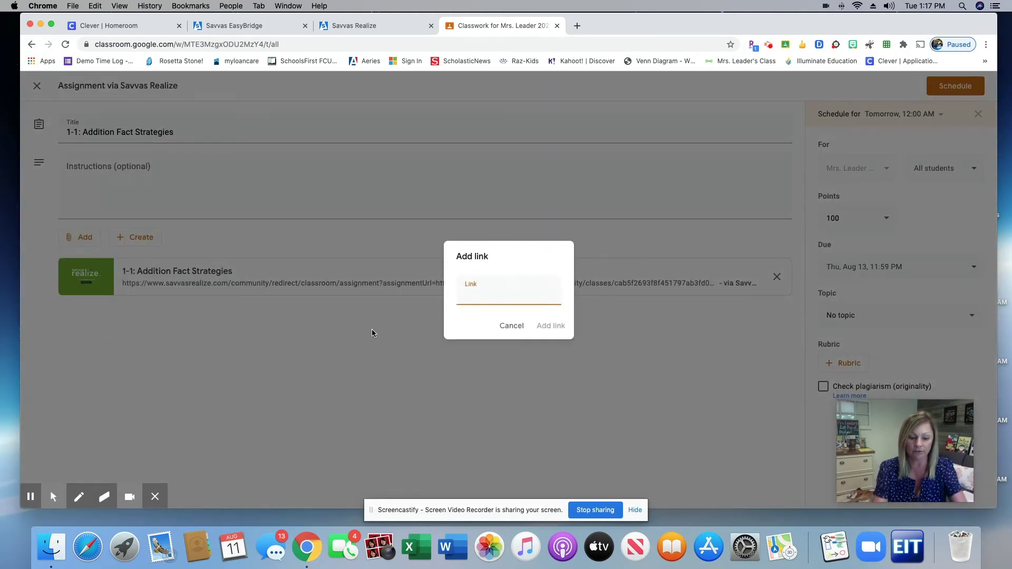
text(clever.co)
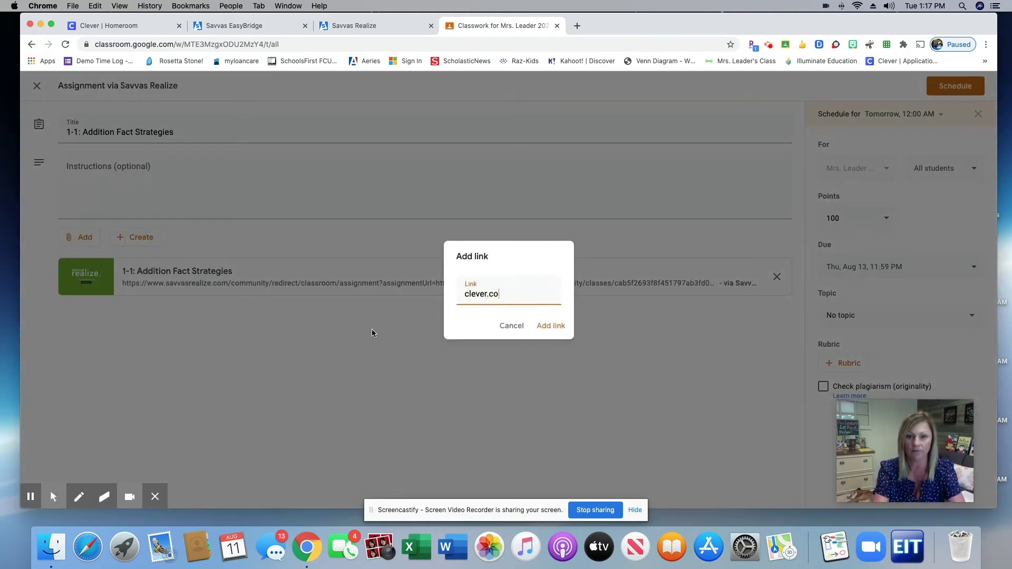
text(m/in)
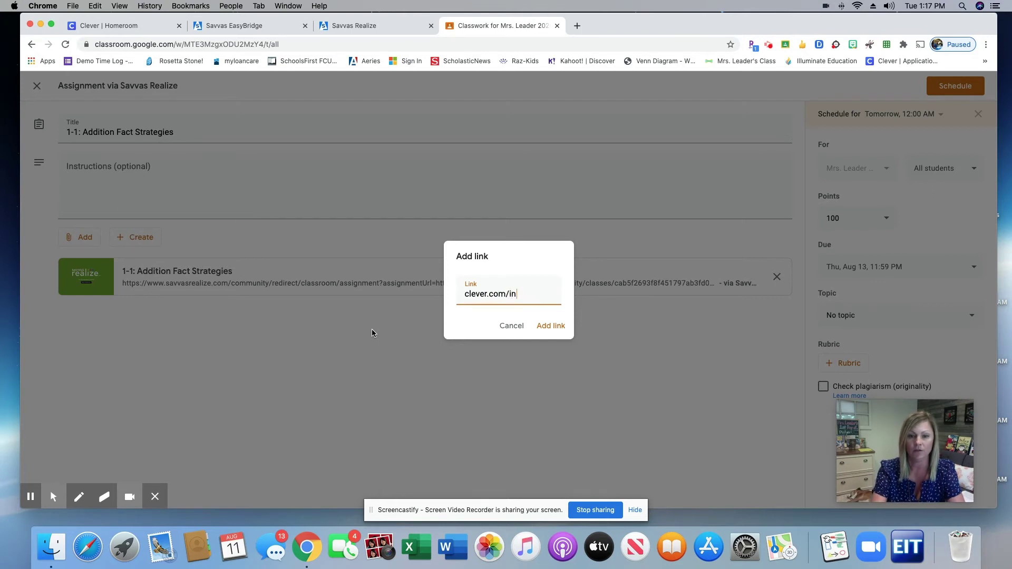
text(/sbc)
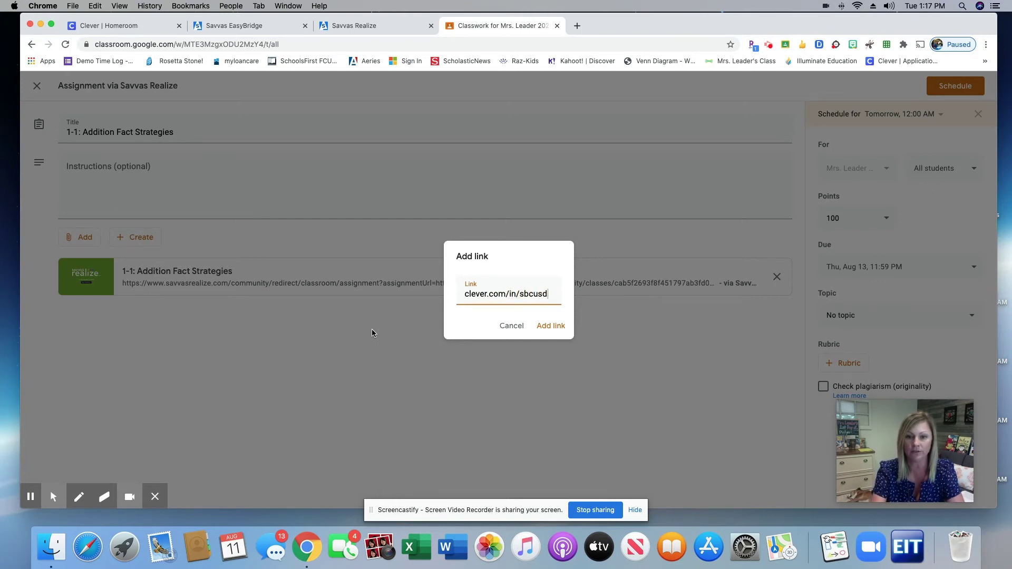
text(usd)
click(550, 326)
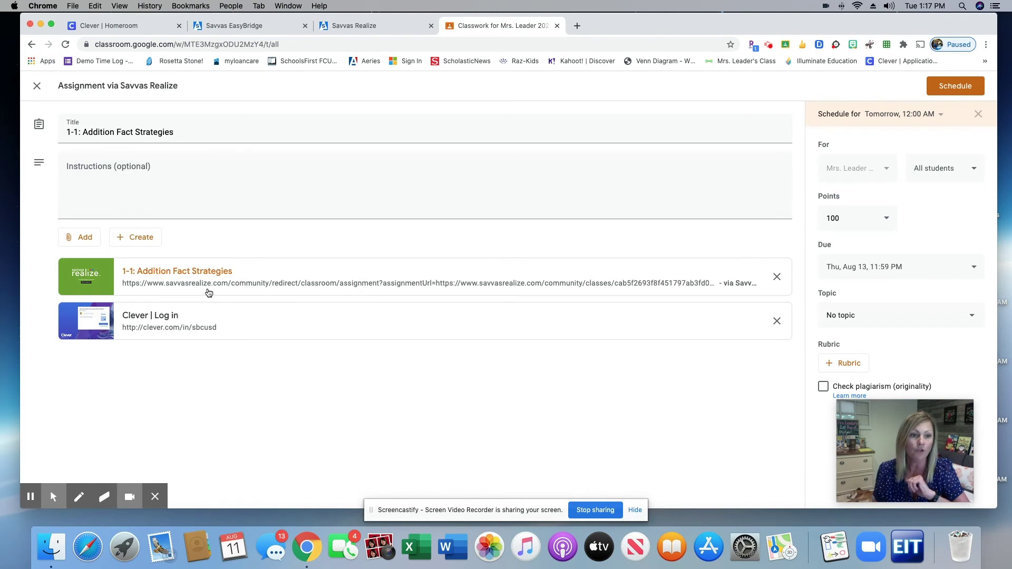
click(292, 283)
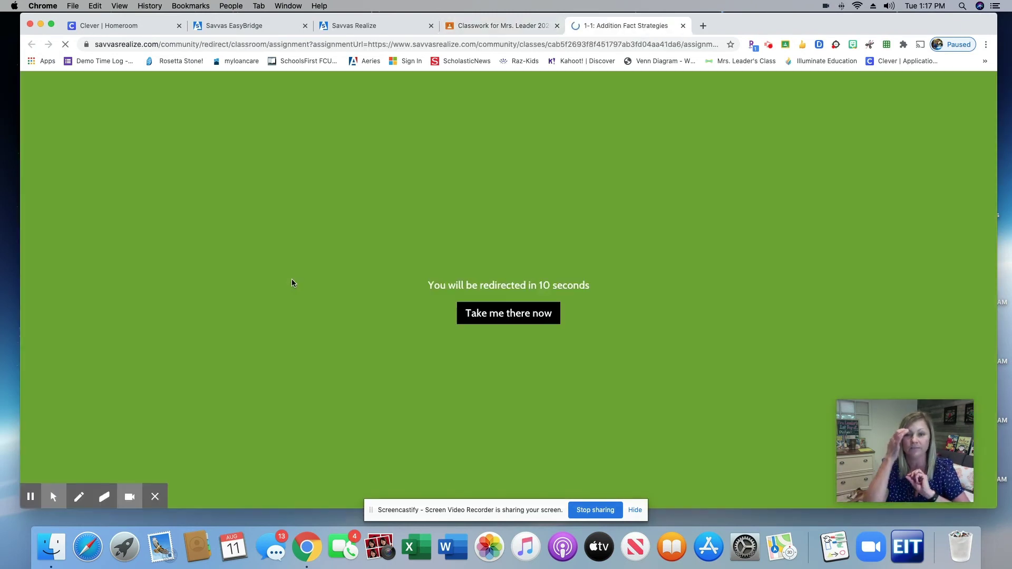
click(498, 315)
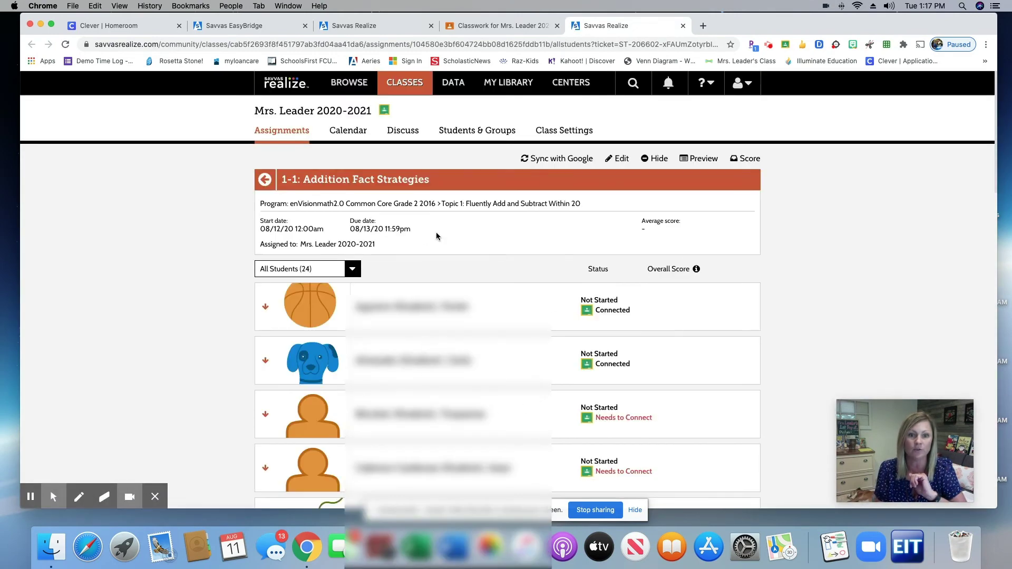
scroll(379, 409, down, 5)
scroll(380, 409, up, 5)
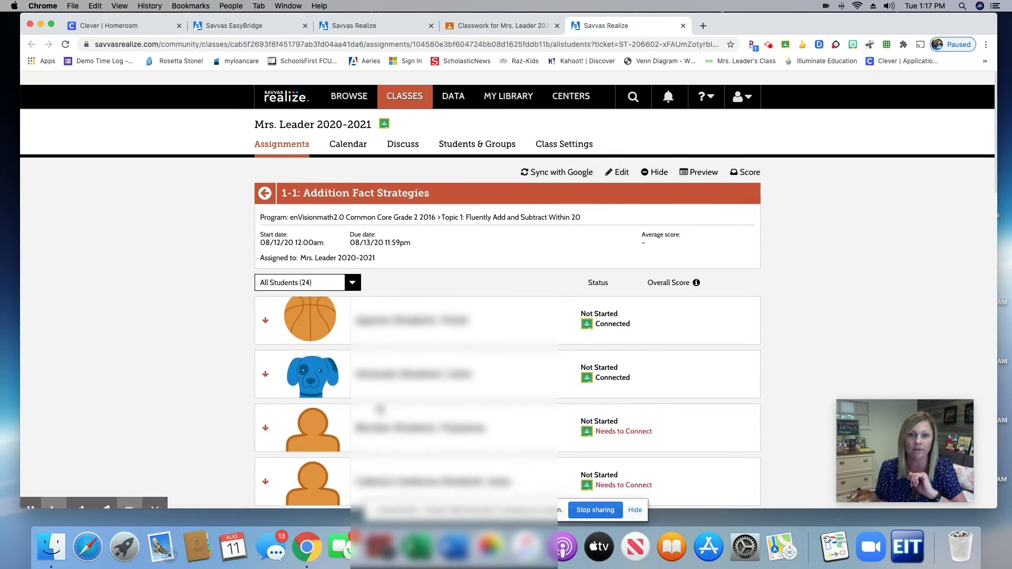
click(683, 26)
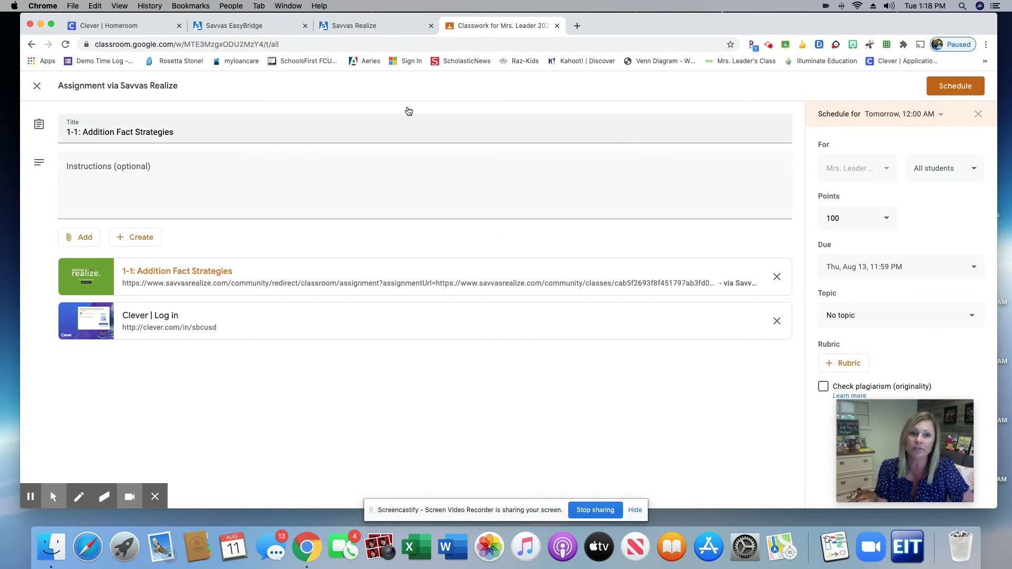
- Close the assignment editor, back to the Week 2: August 10-14 Classwork list
click(32, 88)
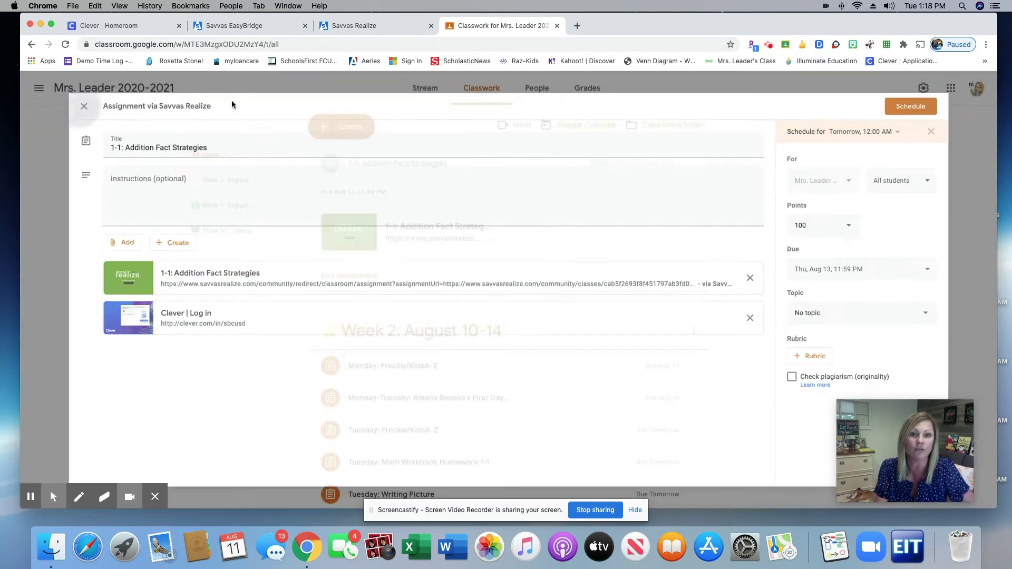